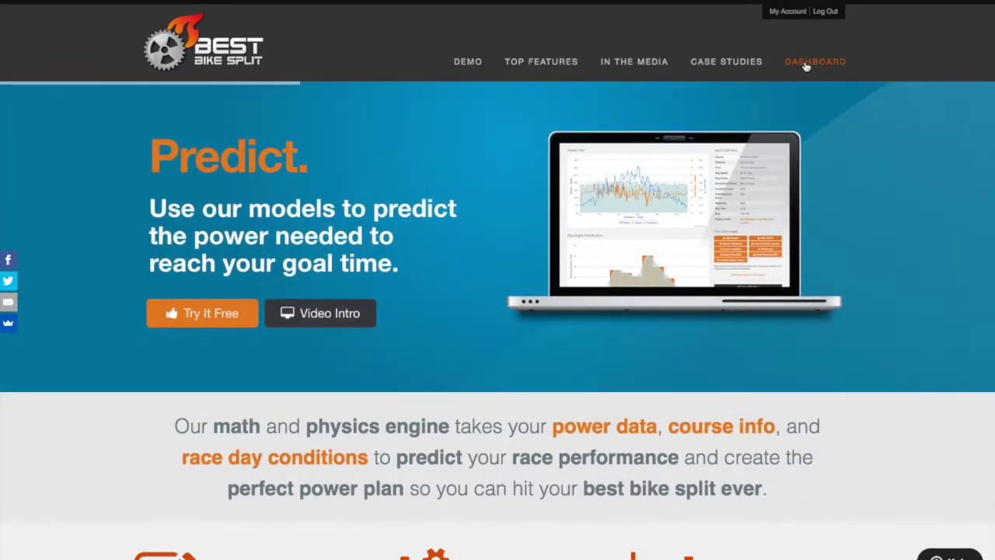
Go to My Dashboard to see the 2 bikes, 6 courses, 5 races and recent race plans
click(808, 62)
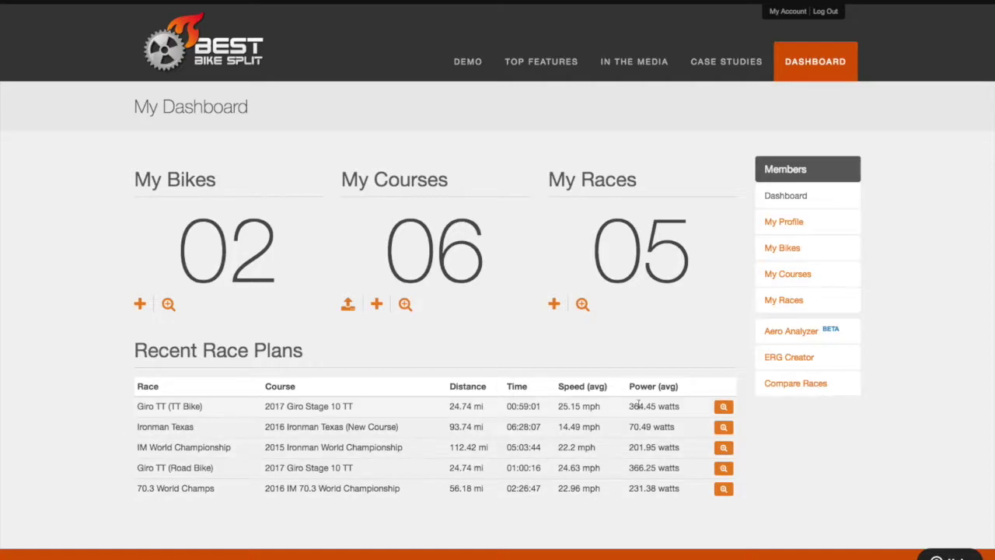
Start a duplicate of My TT Bike from the My Bikes list
click(784, 248)
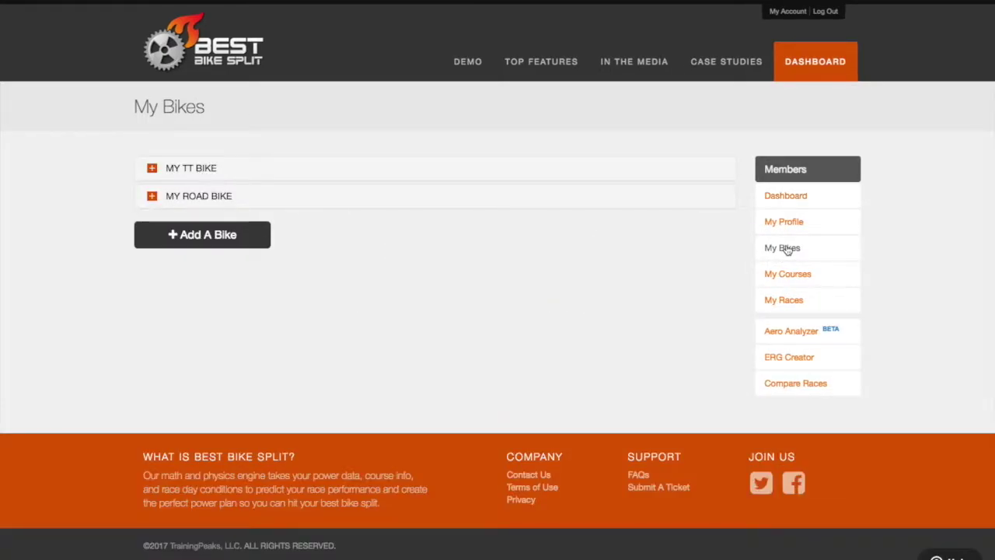
click(196, 171)
scroll(195, 168, down, 5)
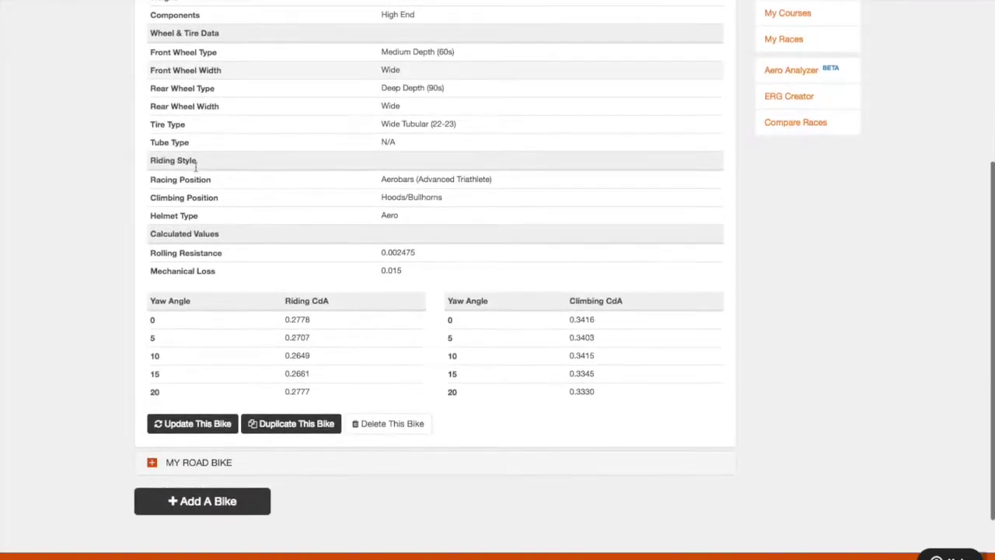
scroll(195, 168, down, 2)
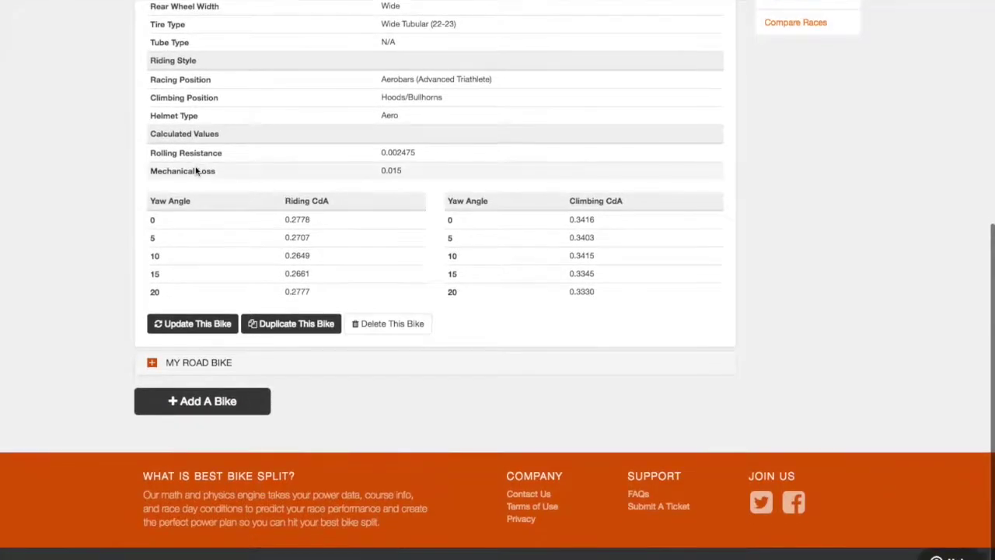
click(289, 325)
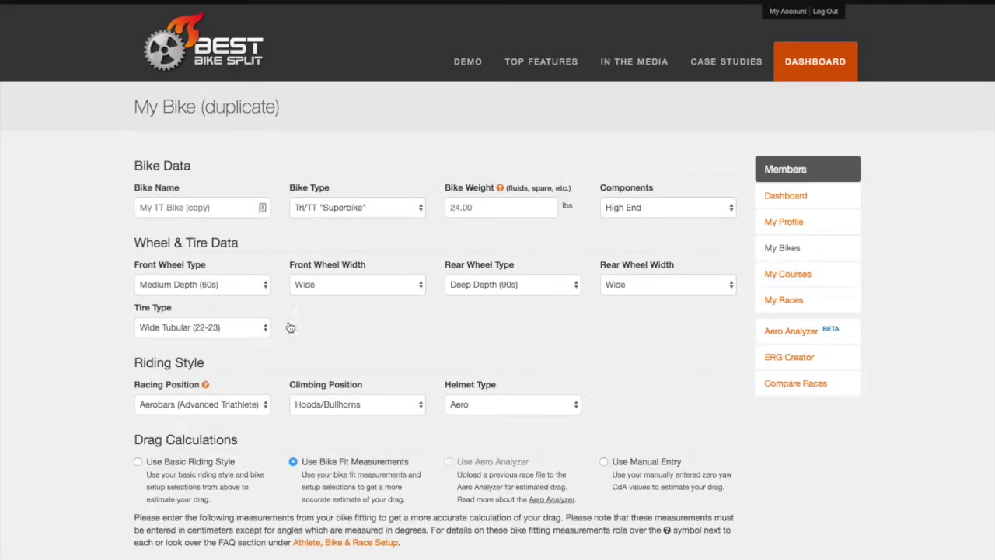
scroll(276, 327, down, 1)
scroll(276, 327, down, 2)
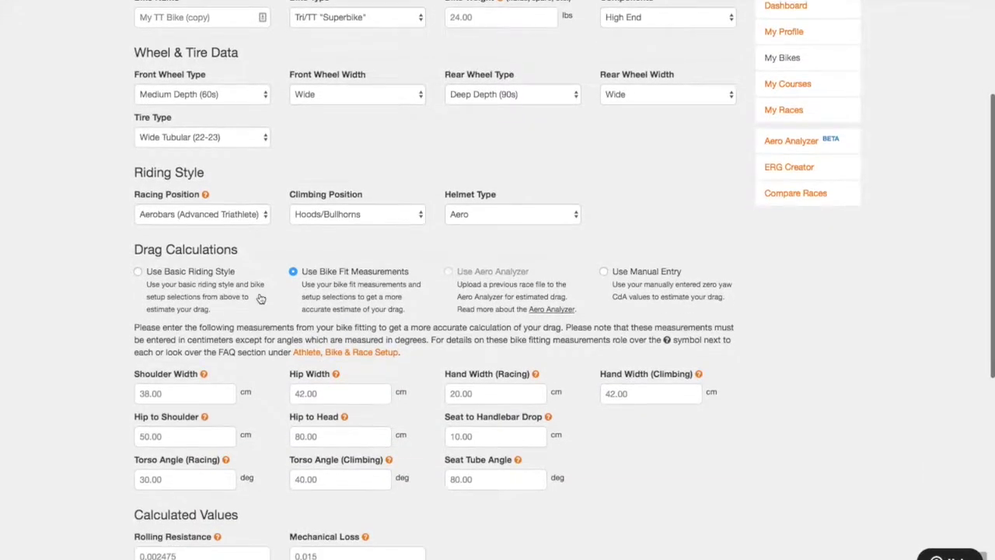
Set the copy's Torso Angle (Racing) from 30.00 to 26 and save it as My TT Bike (copy)
drag(204, 65, 138, 64)
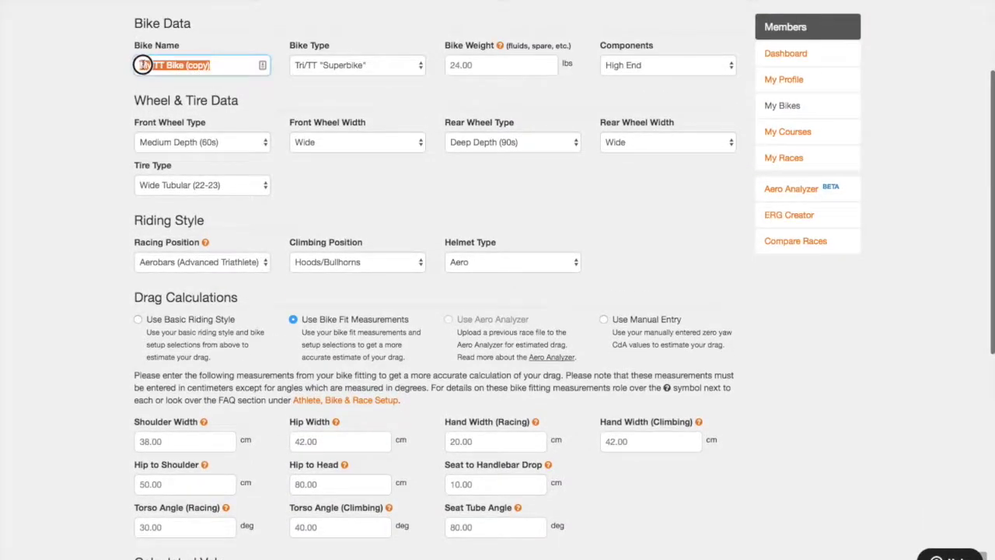
scroll(120, 144, down, 5)
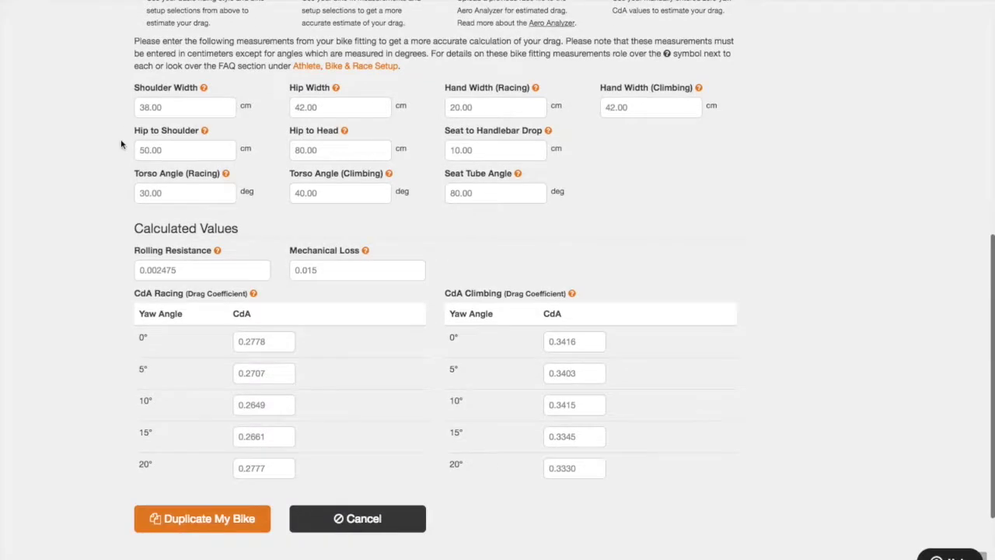
drag(177, 189, 127, 190)
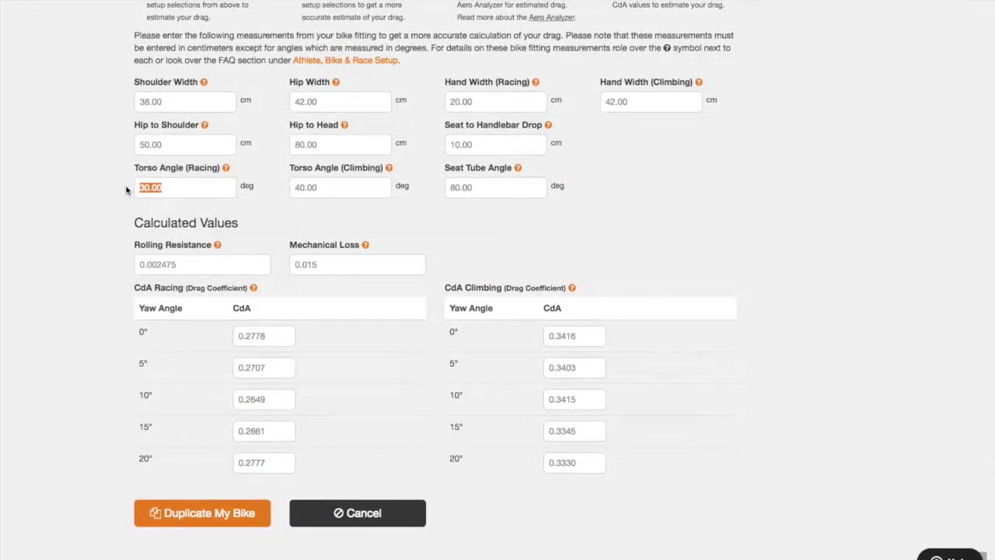
text(26)
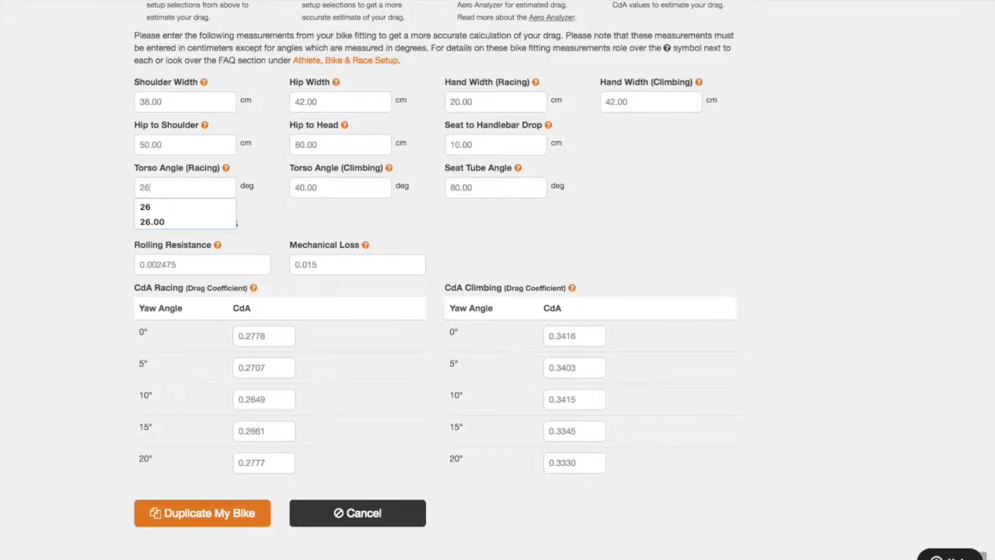
click(91, 185)
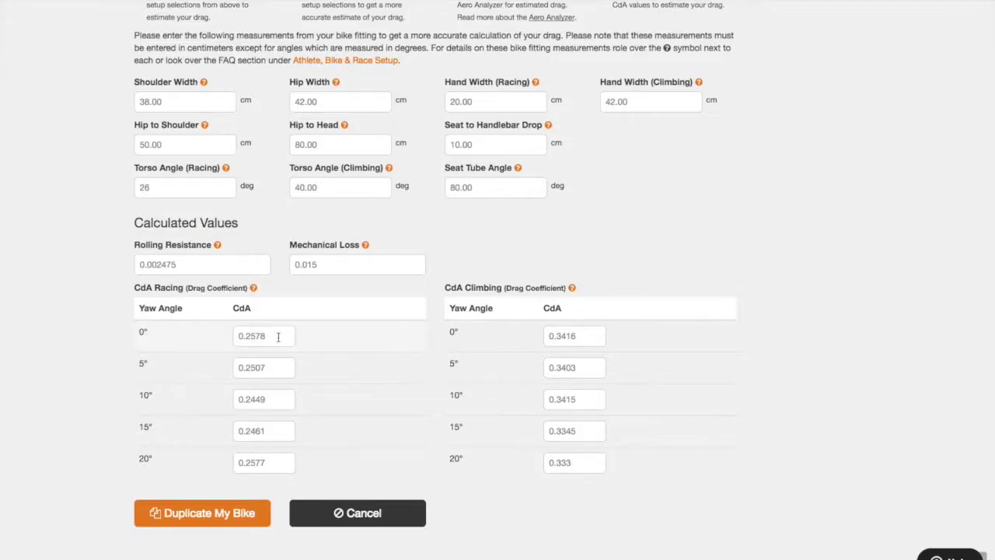
scroll(335, 349, down, 2)
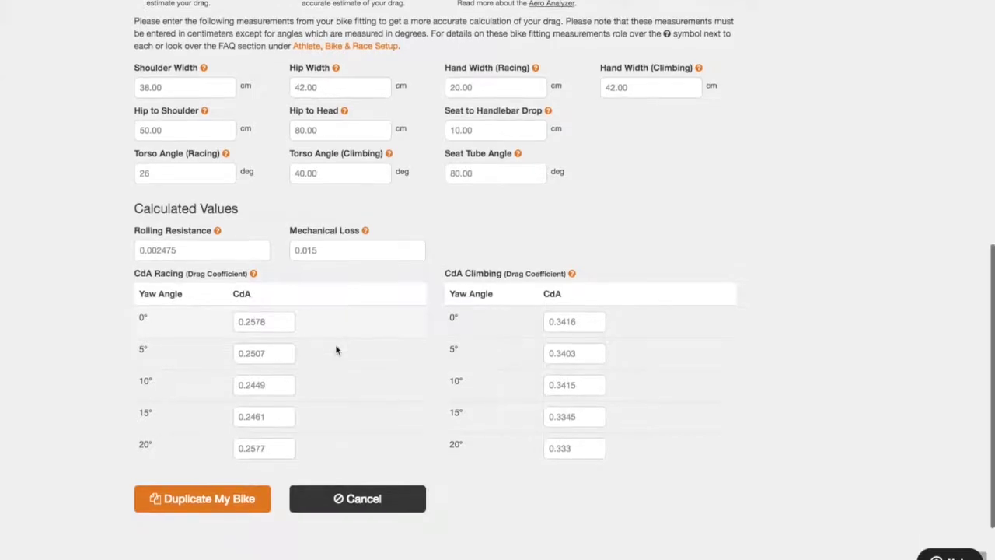
click(211, 443)
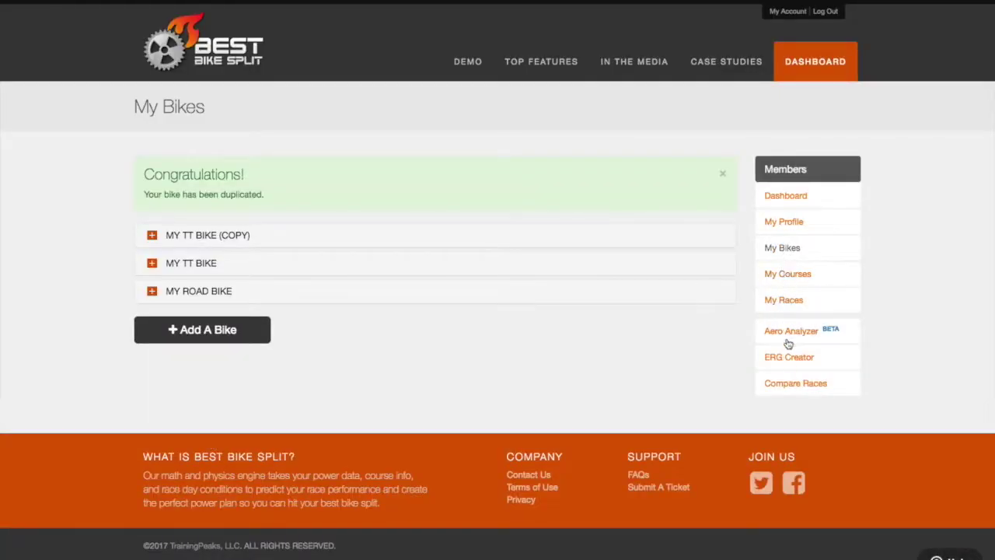
Compare Giro TT (Road Bike) at 01:00:16 with Giro TT (TT Bike) at 00:59:01 and review the charts
click(787, 385)
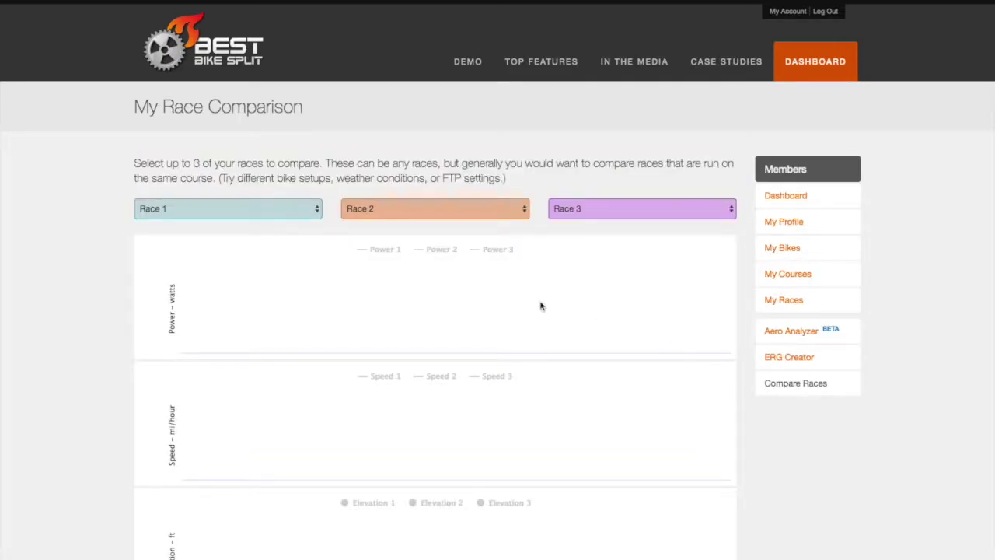
click(272, 211)
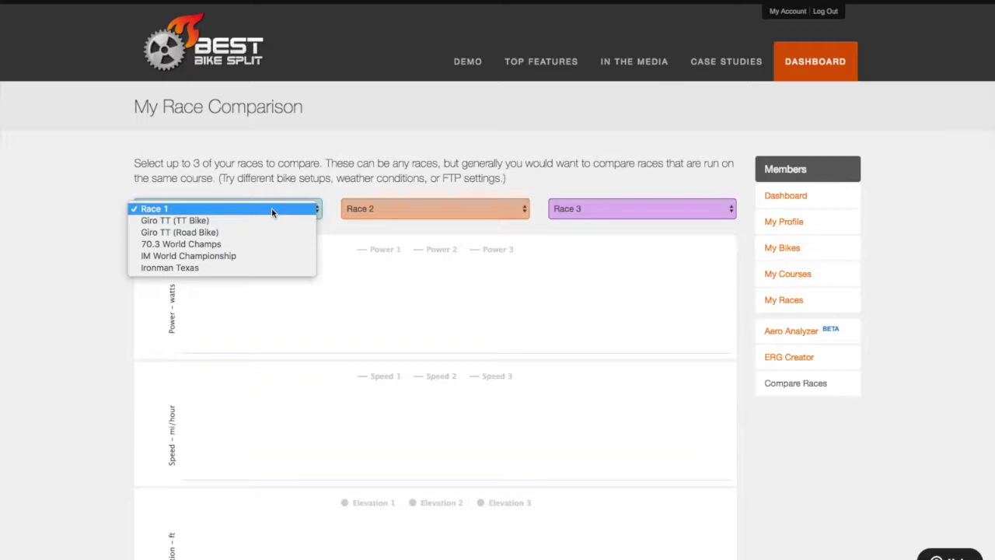
click(264, 230)
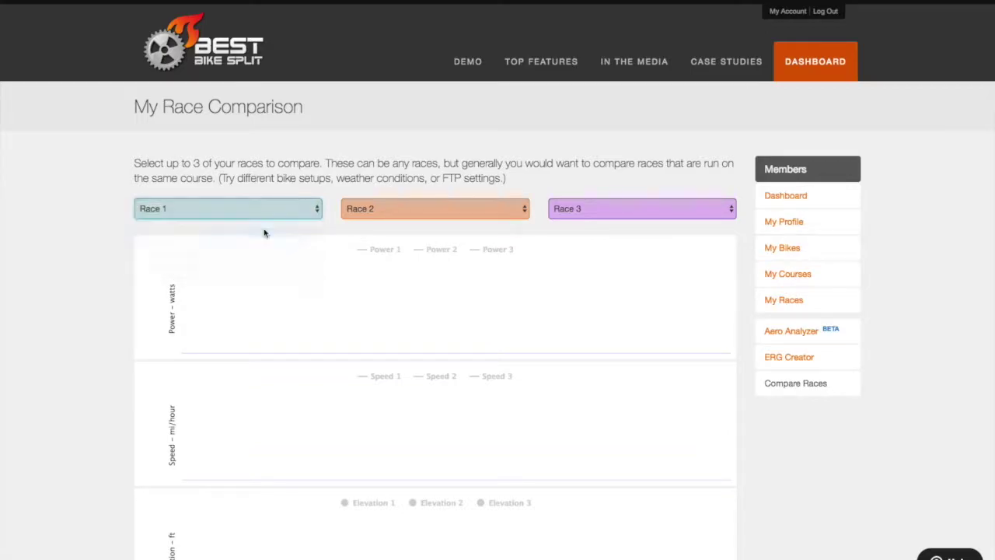
click(422, 210)
click(417, 221)
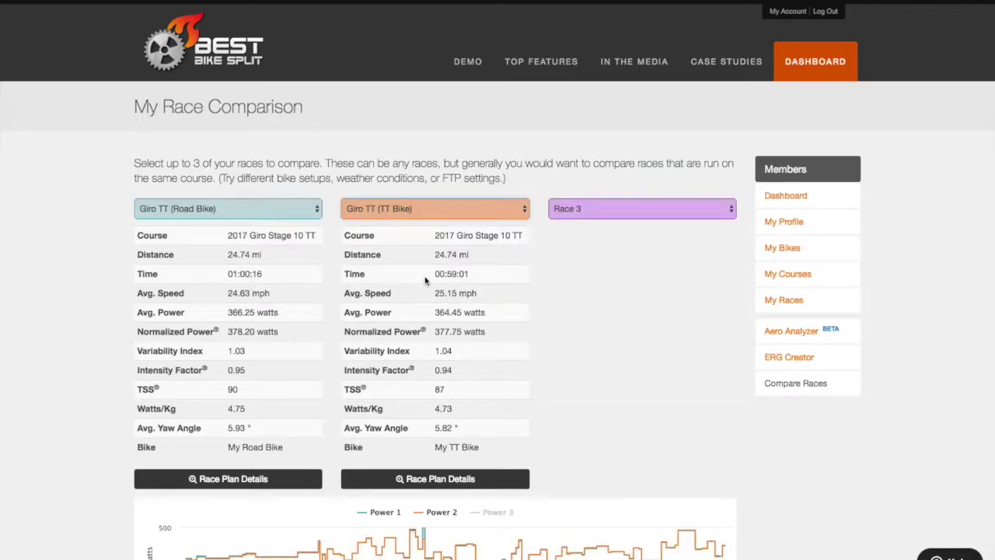
scroll(605, 296, down, 5)
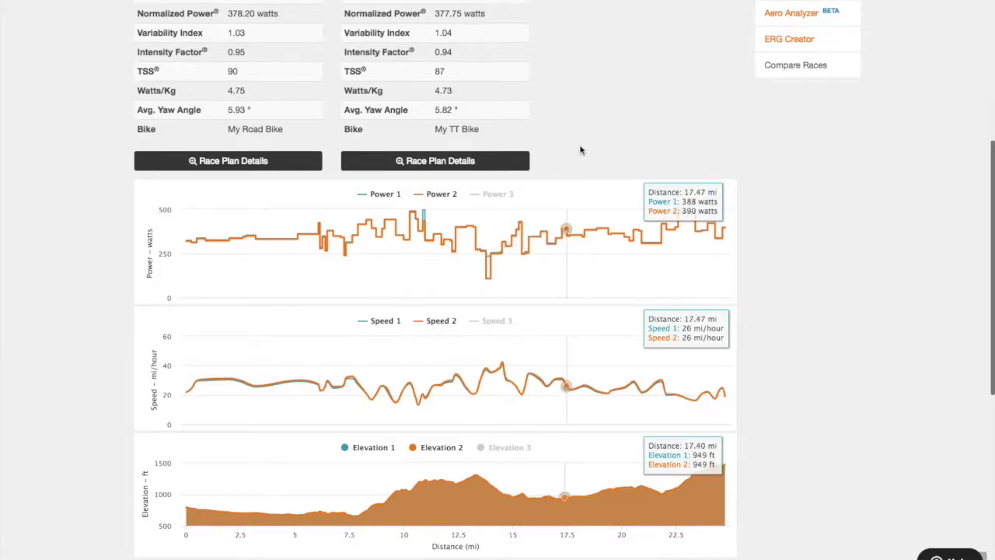
scroll(583, 148, up, 5)
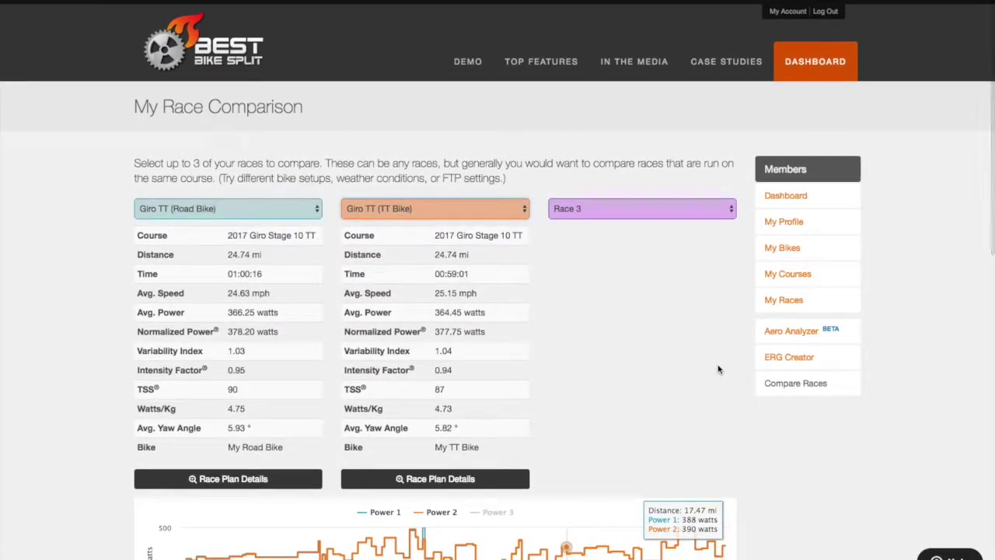
Start updating the IM World Championship race plan from My Races
click(785, 301)
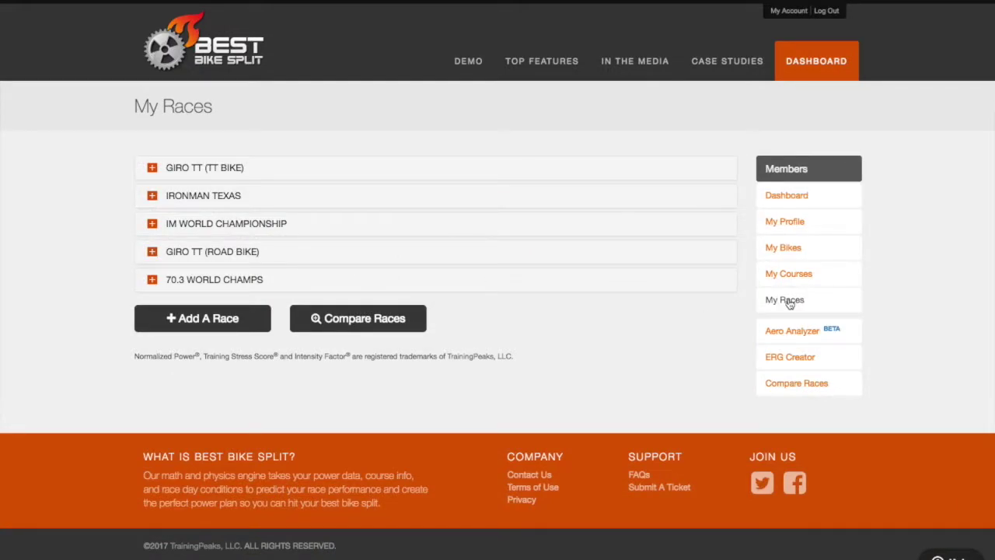
click(271, 225)
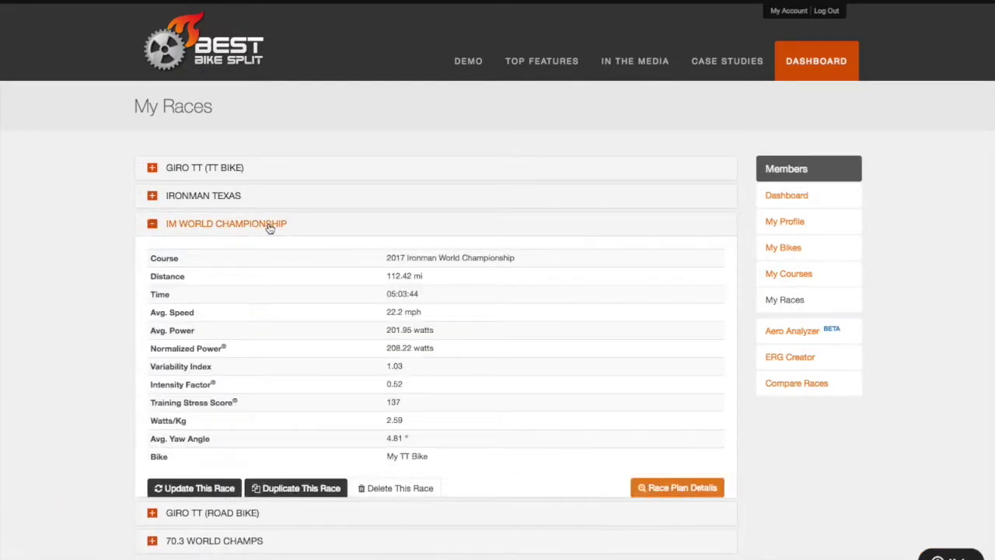
scroll(270, 229, down, 1)
scroll(269, 229, down, 2)
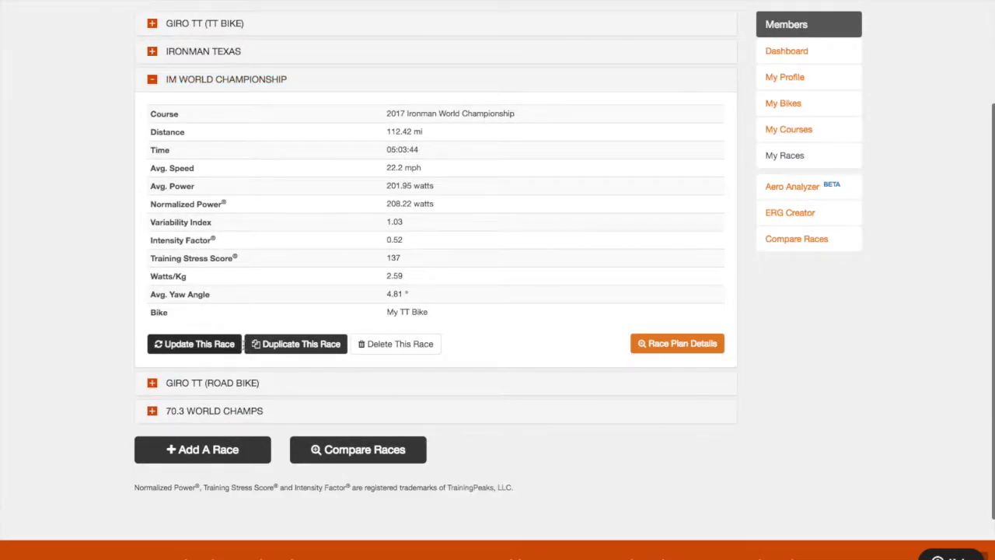
click(206, 352)
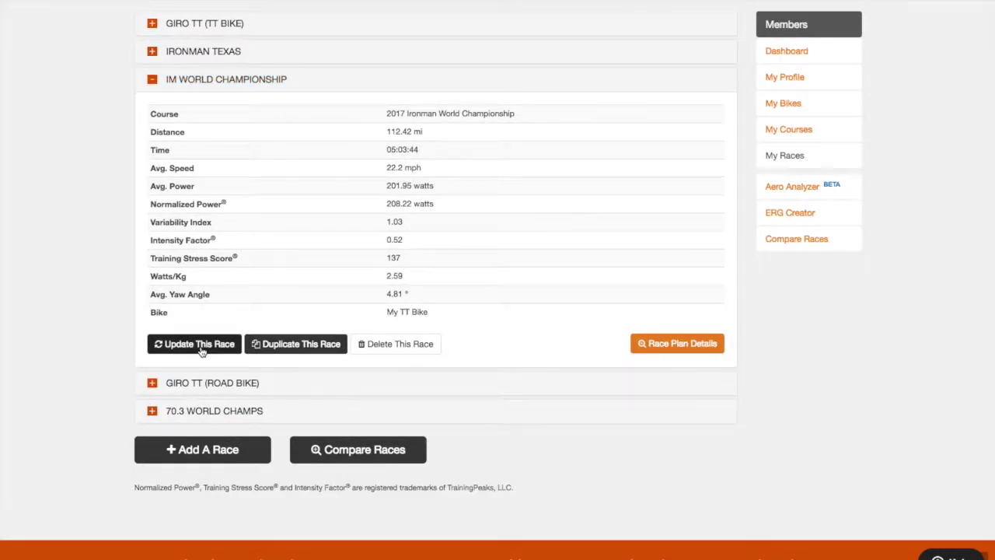
scroll(74, 356, down, 1)
scroll(74, 356, down, 5)
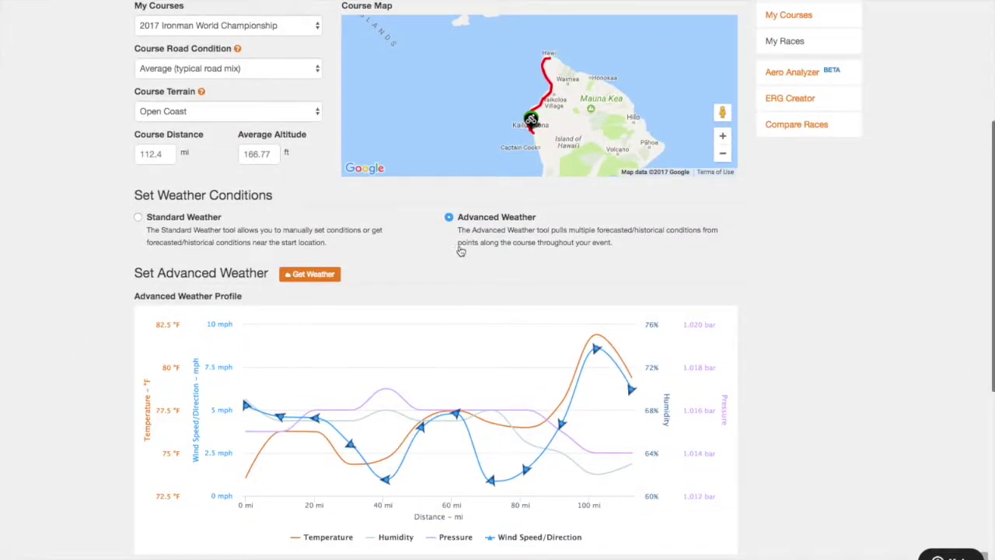
click(318, 275)
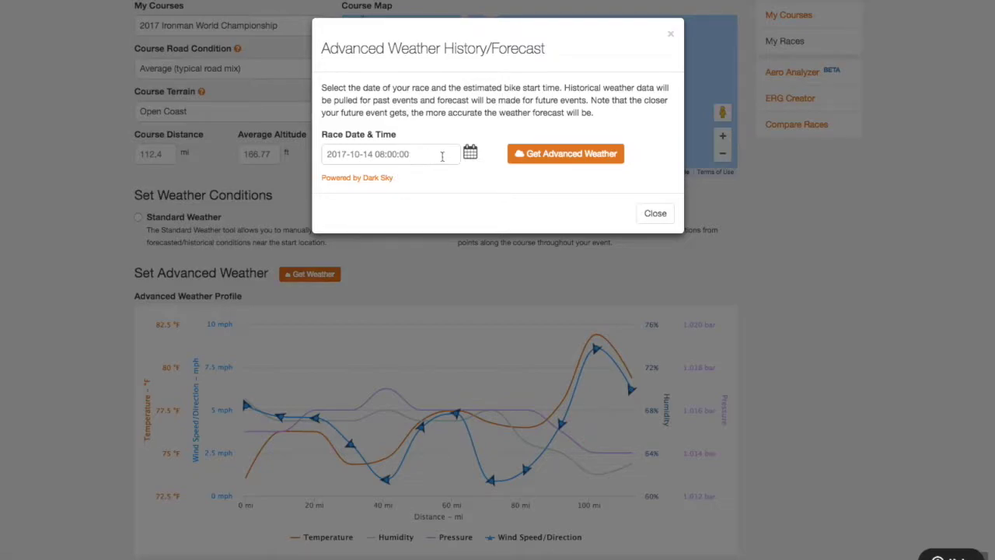
click(471, 154)
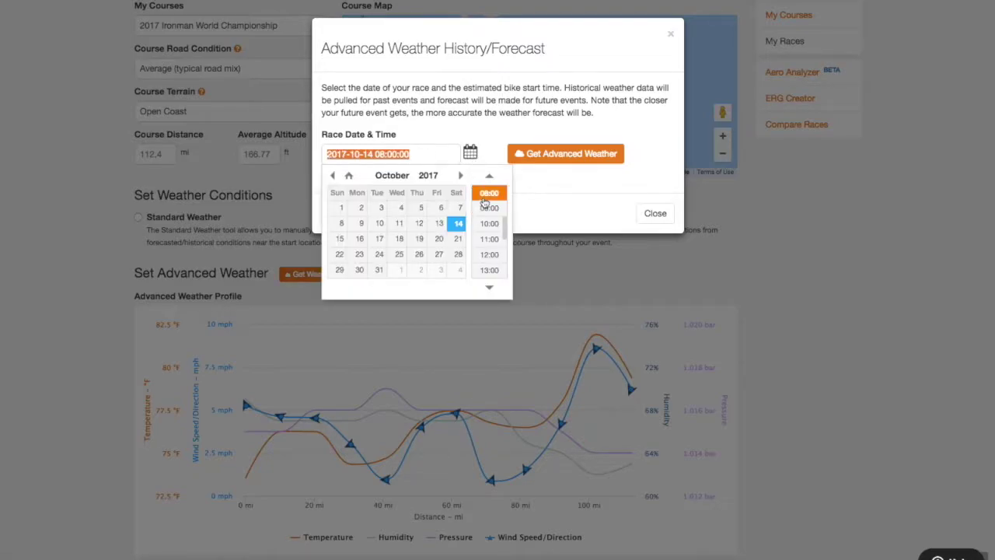
click(490, 194)
click(555, 154)
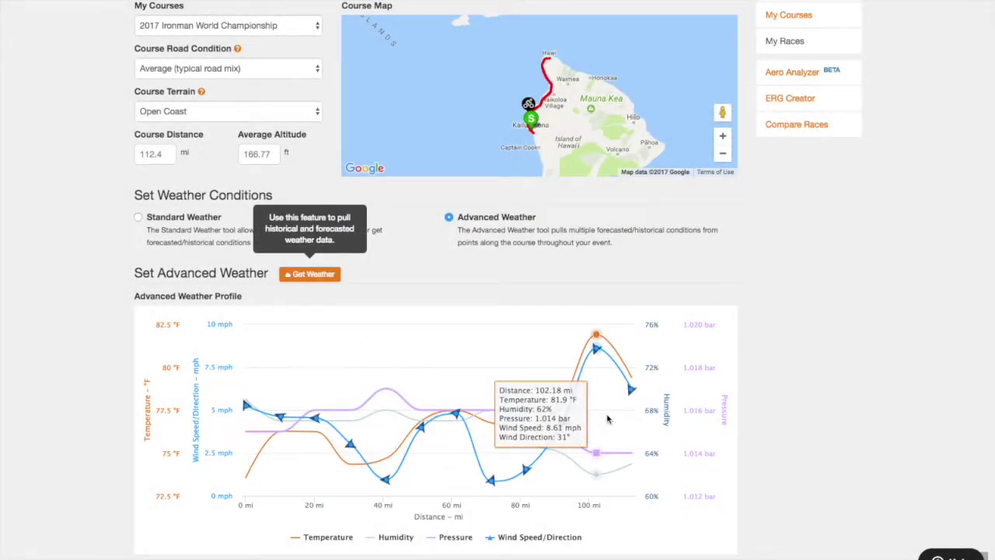
Switch the plan to the Goal Time Model, leaving the goal at 00 hours 00 minutes
scroll(742, 419, down, 3)
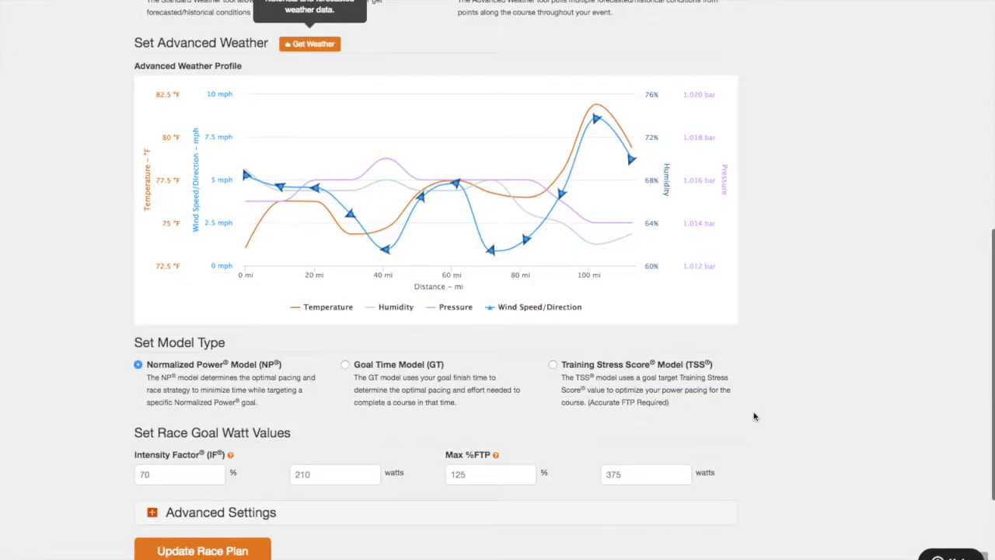
scroll(753, 416, down, 2)
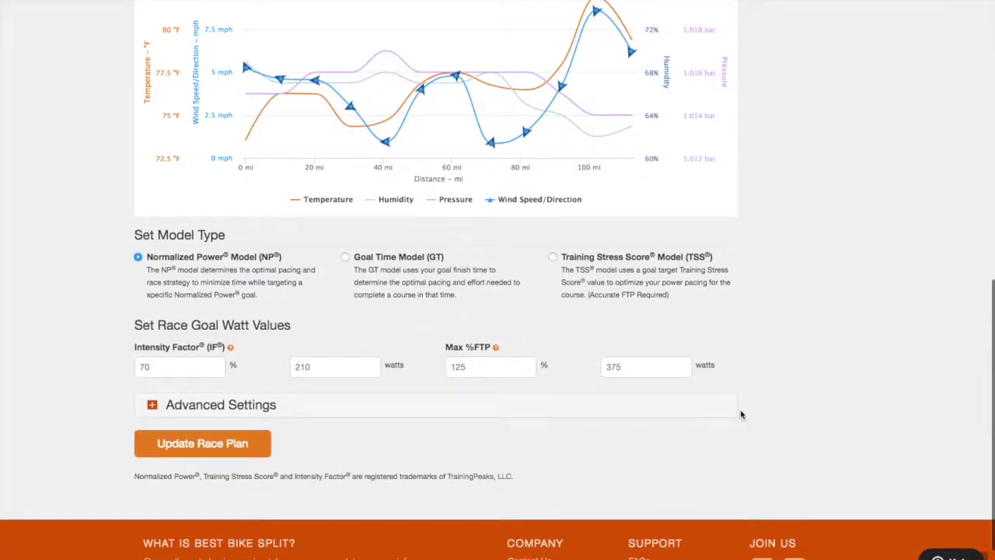
scroll(752, 412, up, 1)
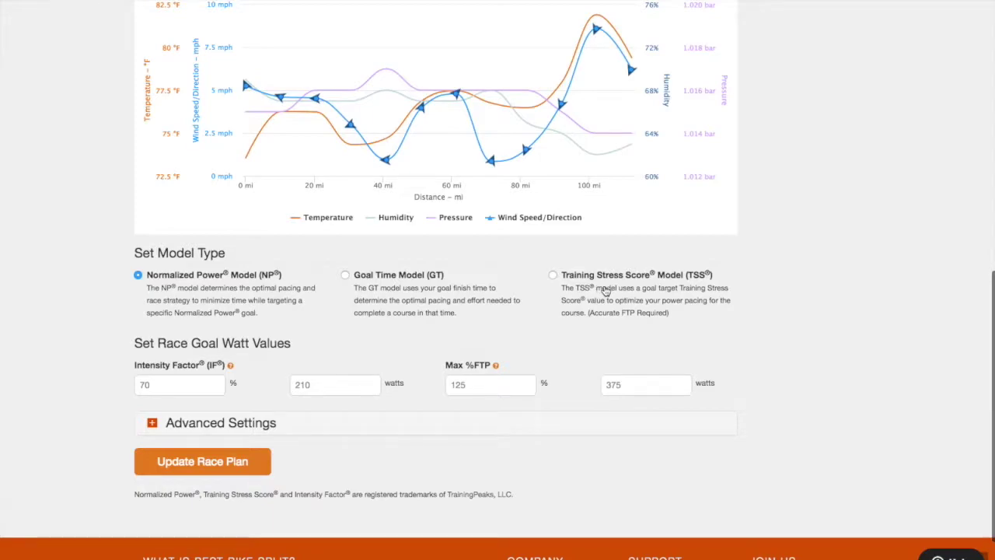
click(346, 275)
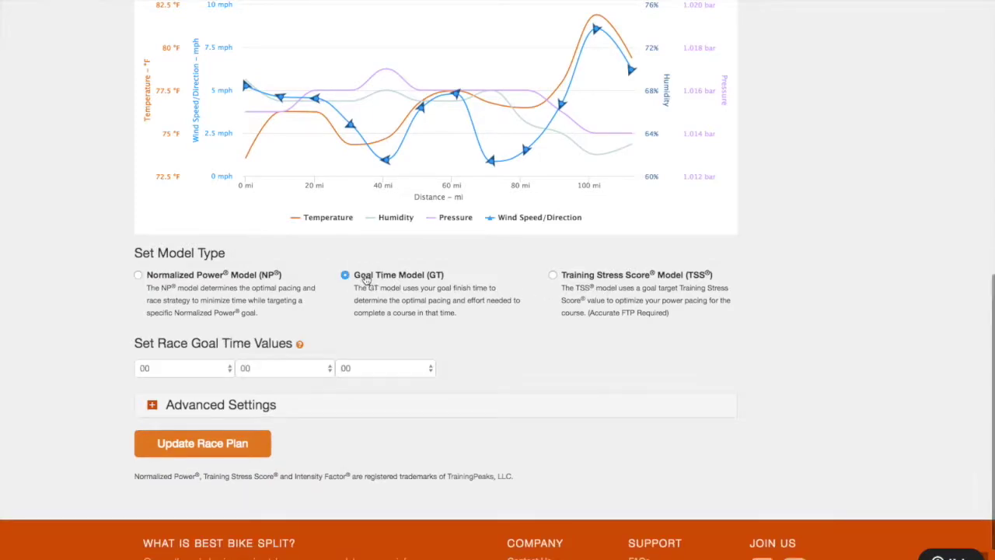
click(280, 368)
click(215, 370)
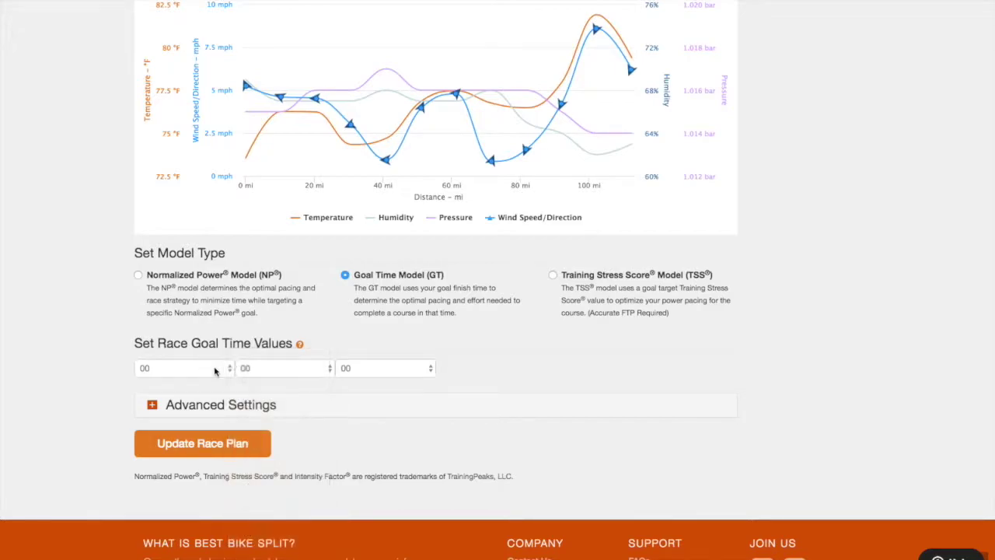
click(216, 370)
click(492, 311)
Switch to the Training Stress Score model and review the plan: 05:03:44 at 201.95 W, TSS 137
click(618, 300)
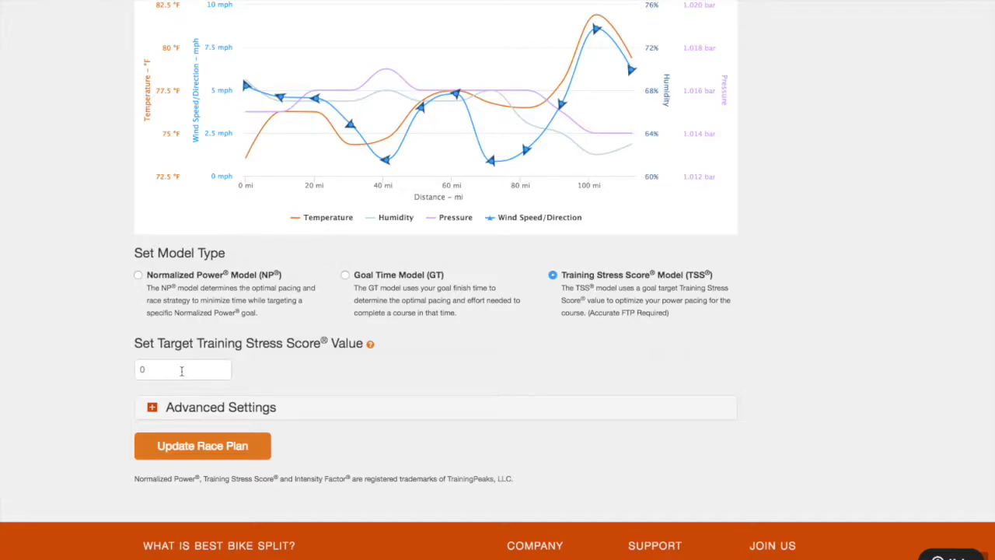
mouse_move(373, 349)
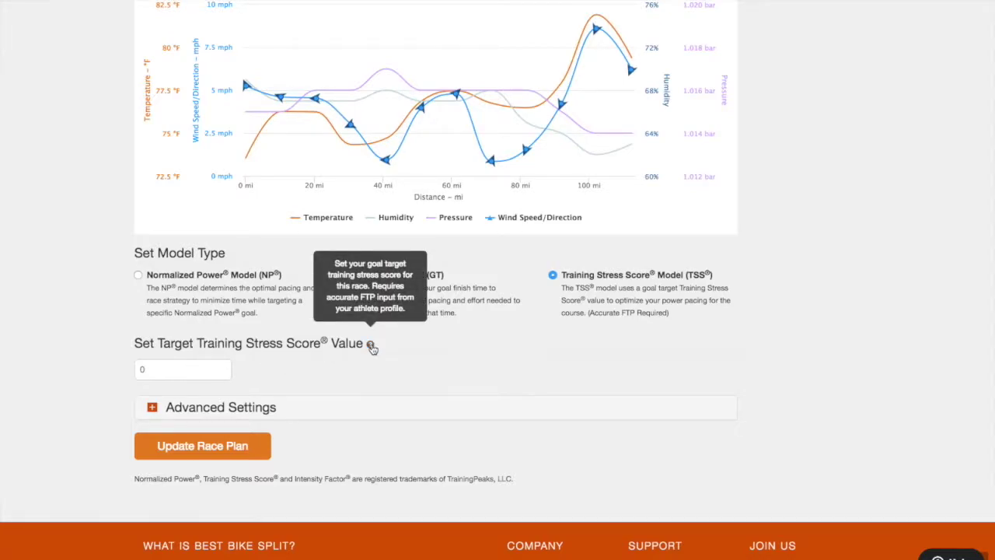
scroll(739, 355, down, 2)
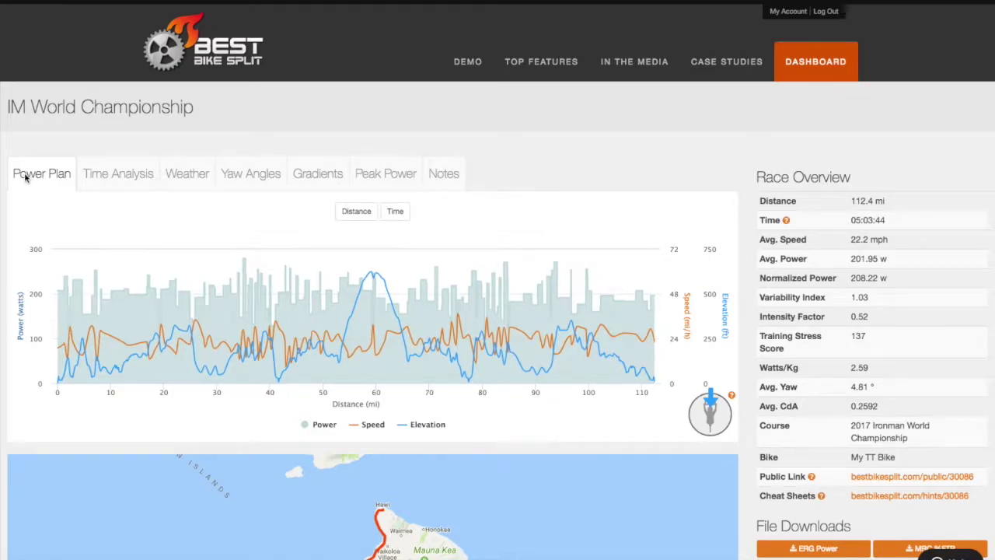
Review the Weather chart and zoomed course map, then view the Yaw Angles histogram (4.81° average)
click(183, 174)
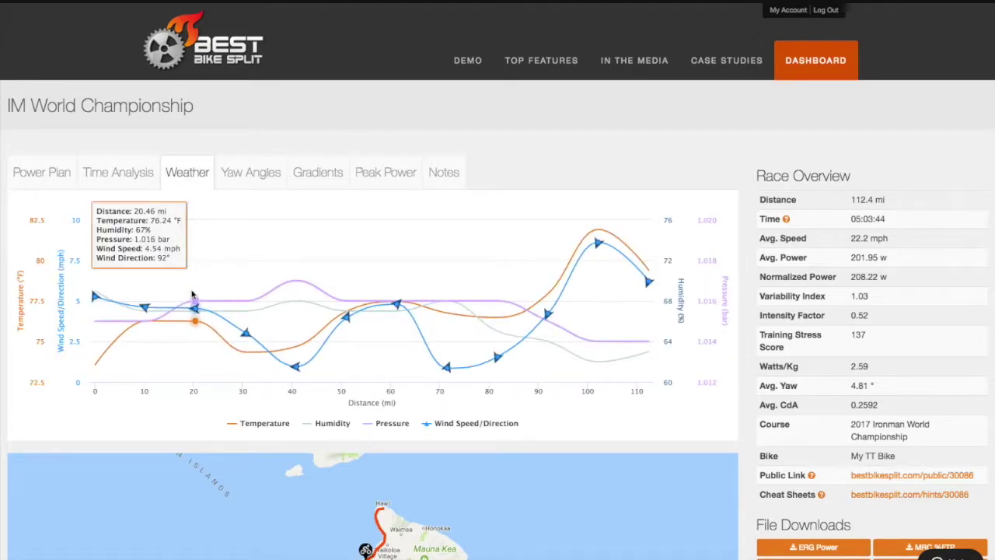
scroll(287, 298, down, 2)
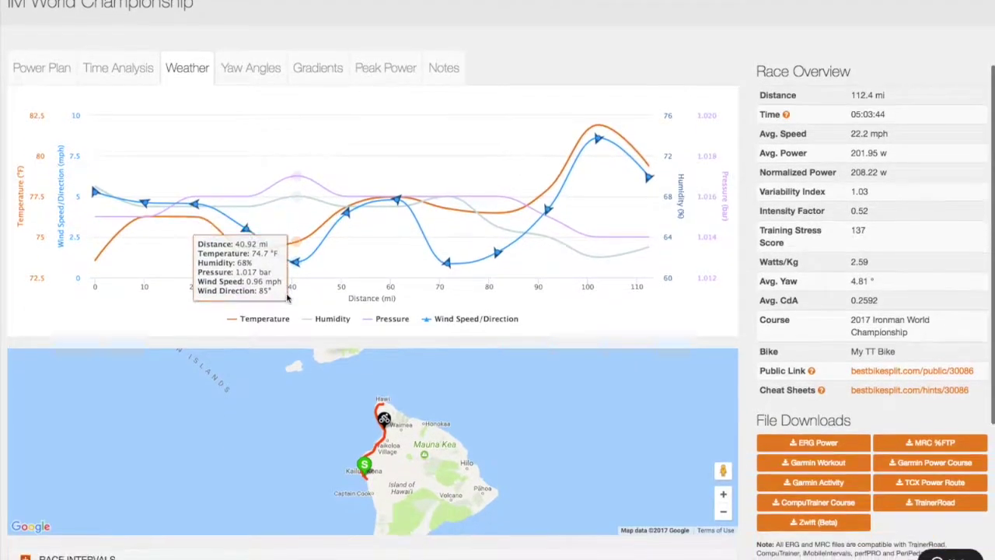
click(724, 494)
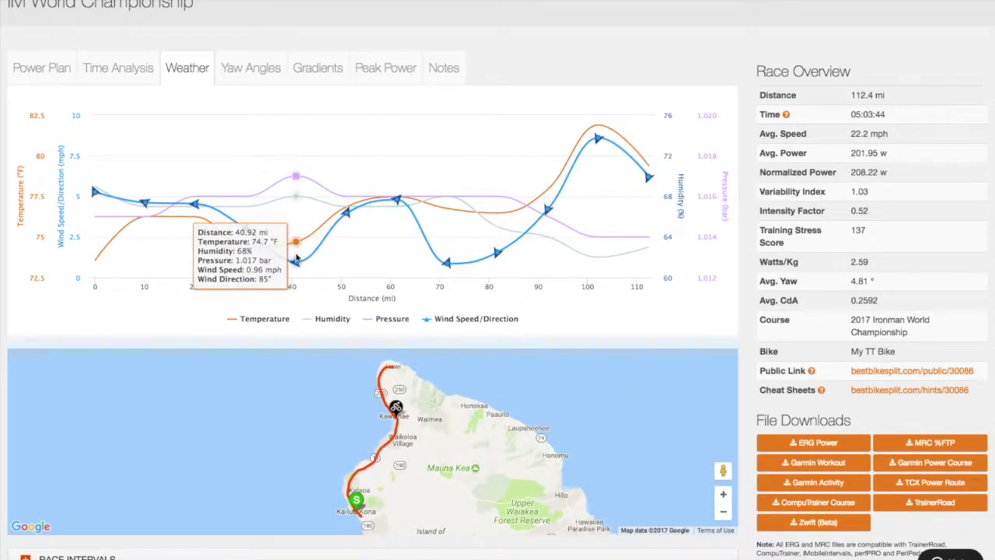
scroll(296, 249, up, 2)
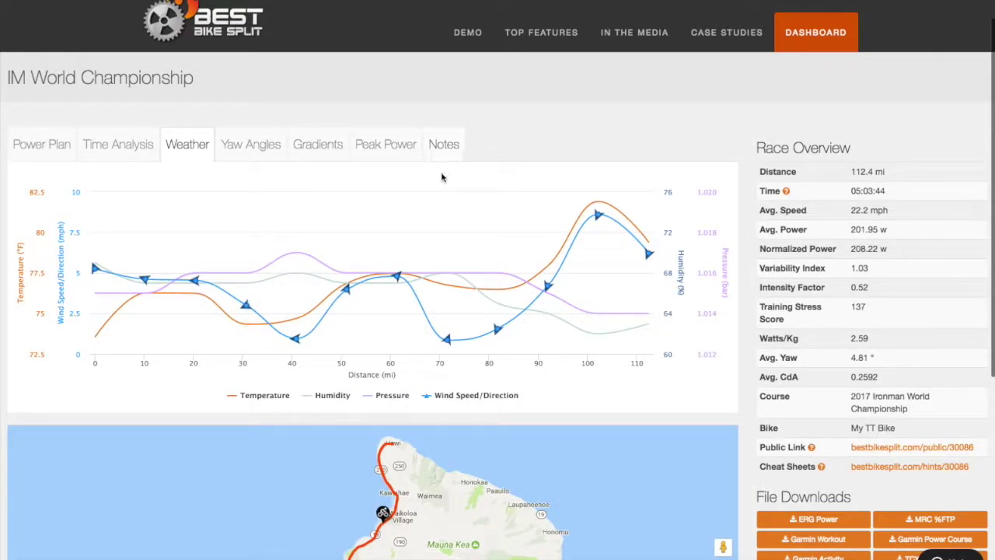
scroll(354, 194, down, 1)
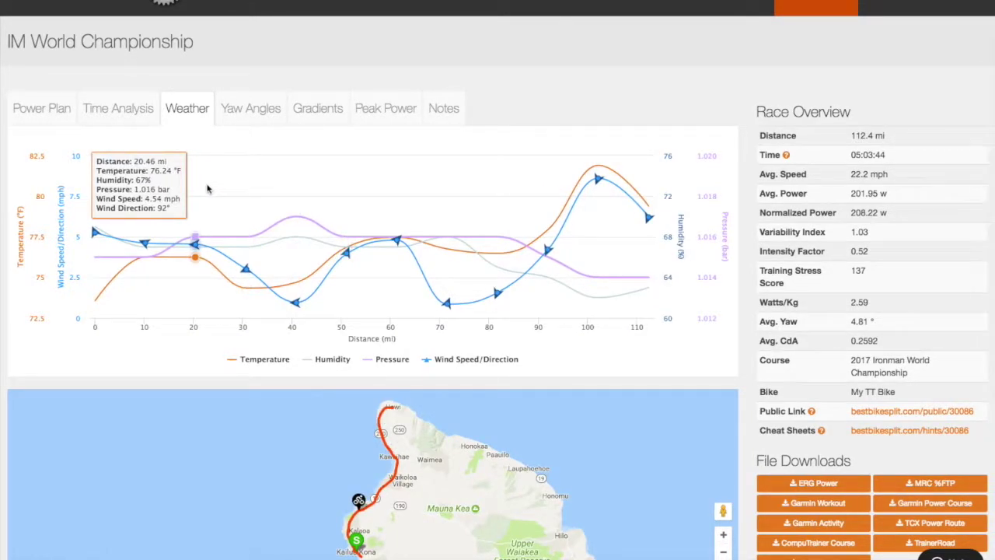
click(246, 109)
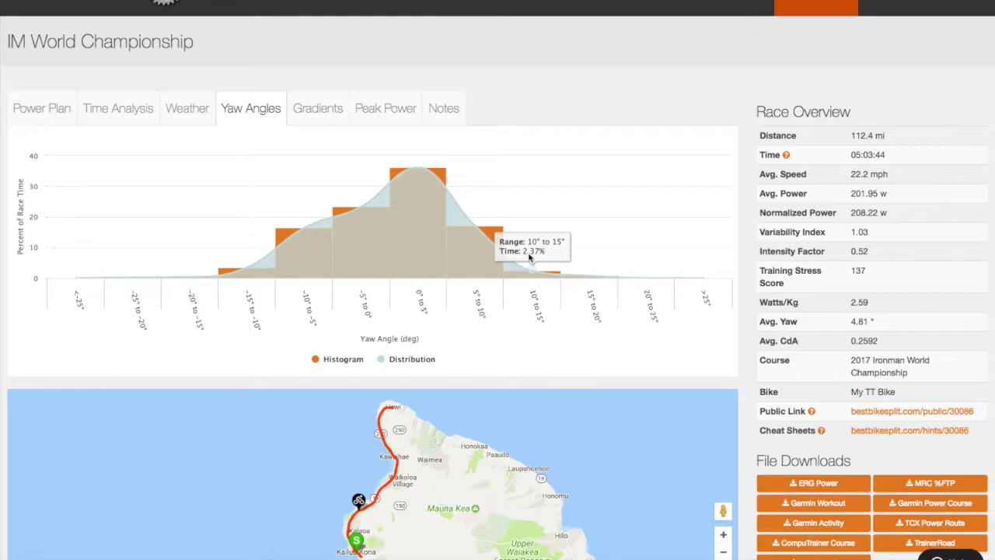
View the Gradients distribution, then the Peak Power curve falling from 279 W to 213 W at 30 min
click(315, 116)
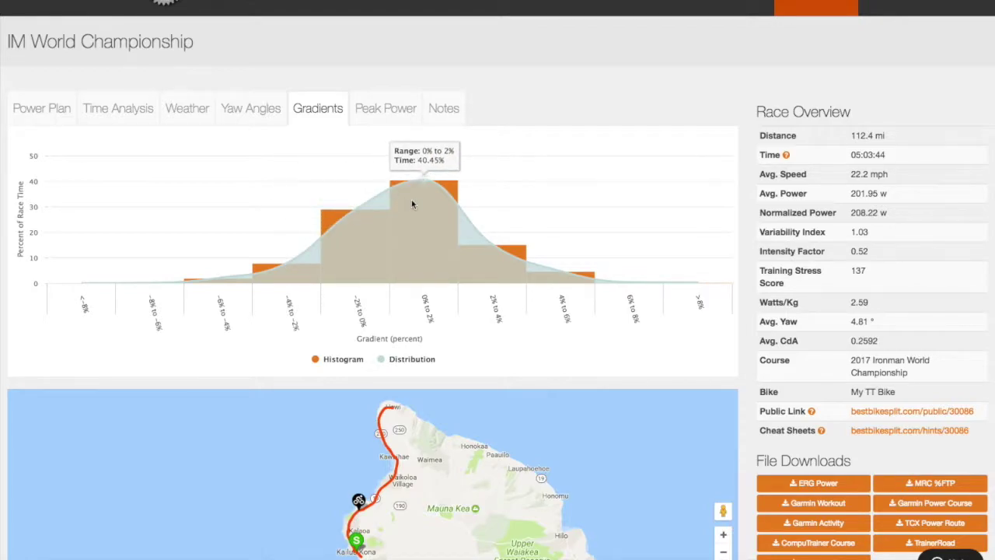
scroll(412, 204, up, 3)
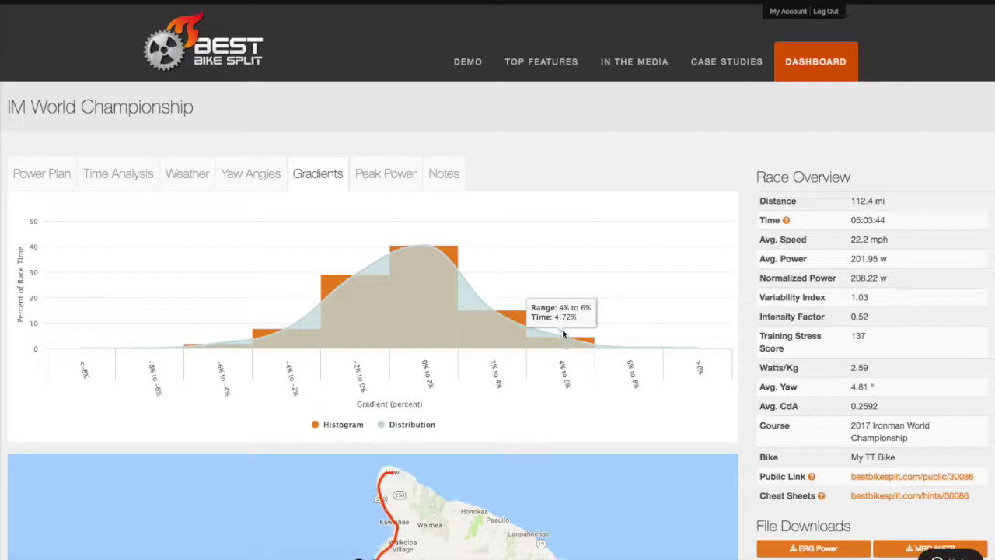
click(388, 176)
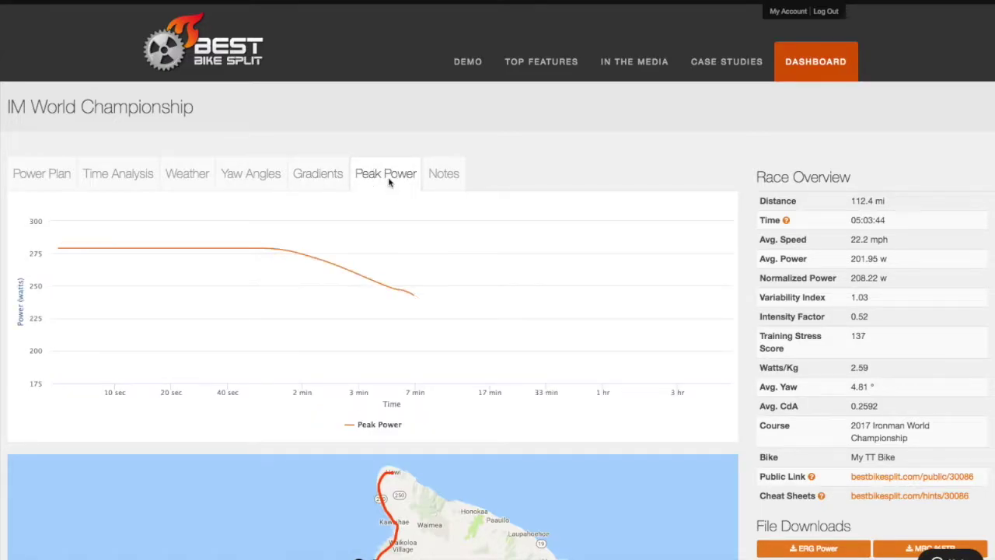
mouse_move(101, 244)
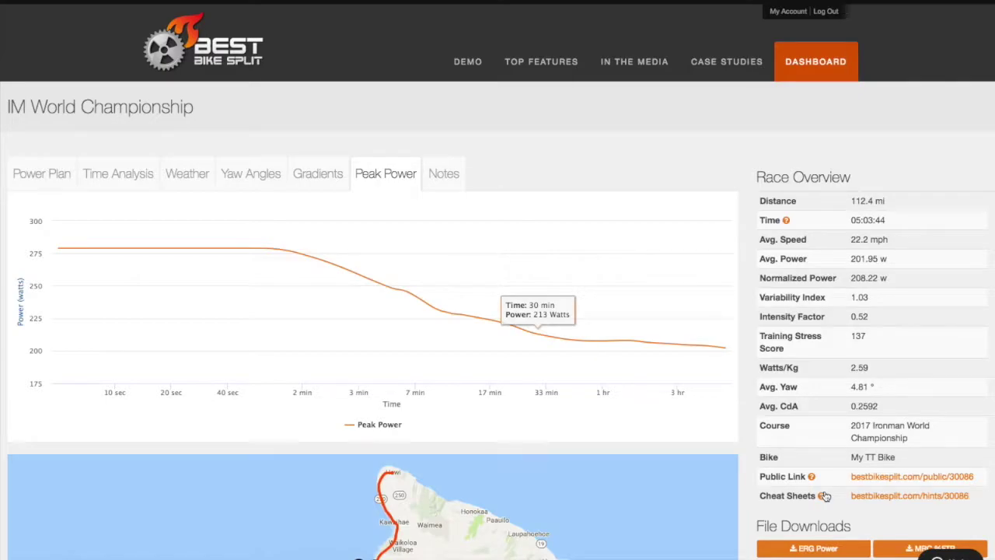
View the race's printable cheat sheets, then return to the Power Plan chart of power, speed and elevation
click(852, 495)
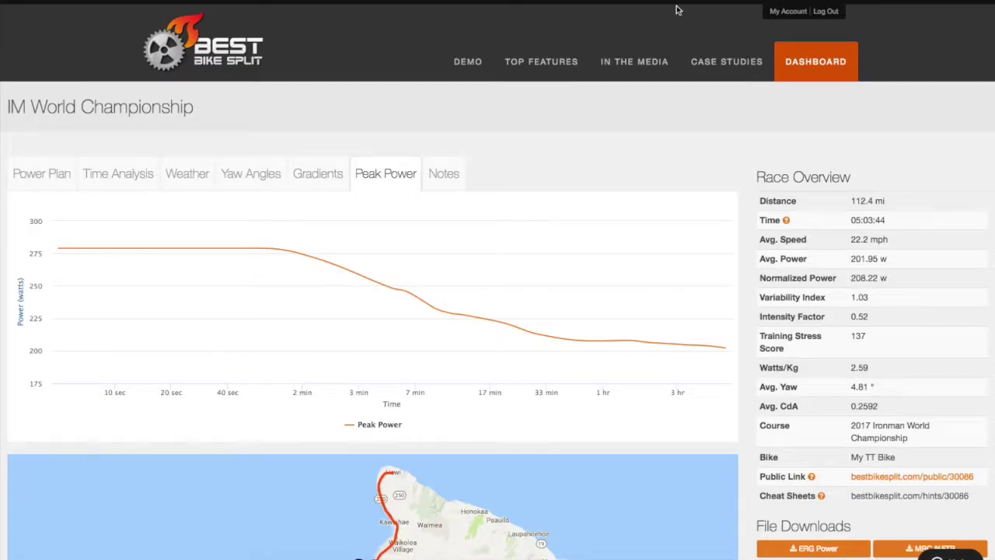
scroll(830, 229, down, 3)
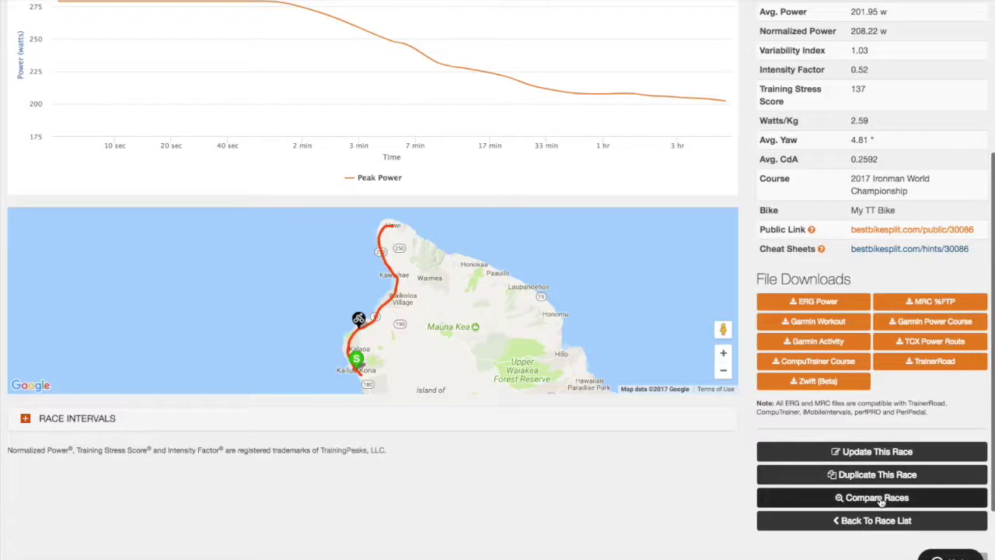
scroll(753, 493, up, 3)
click(66, 172)
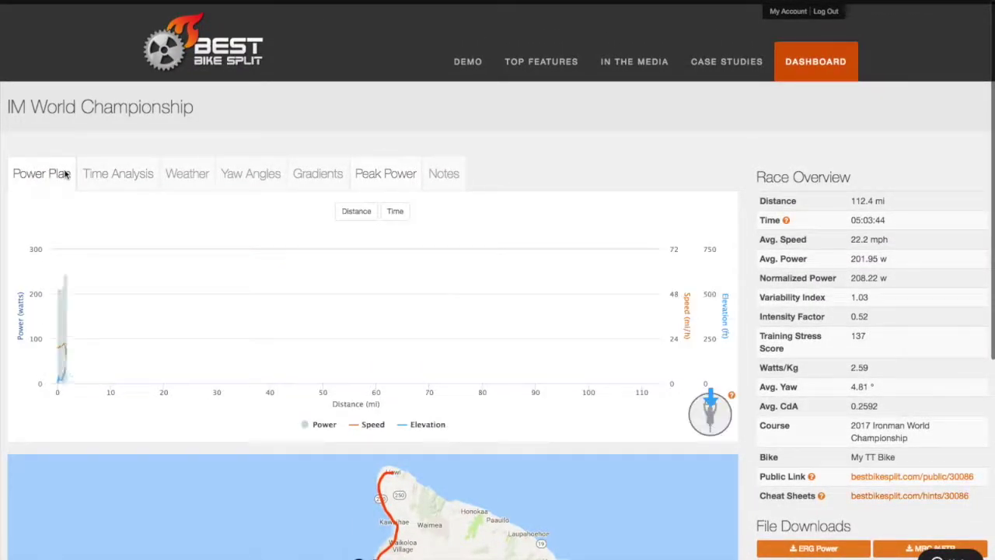